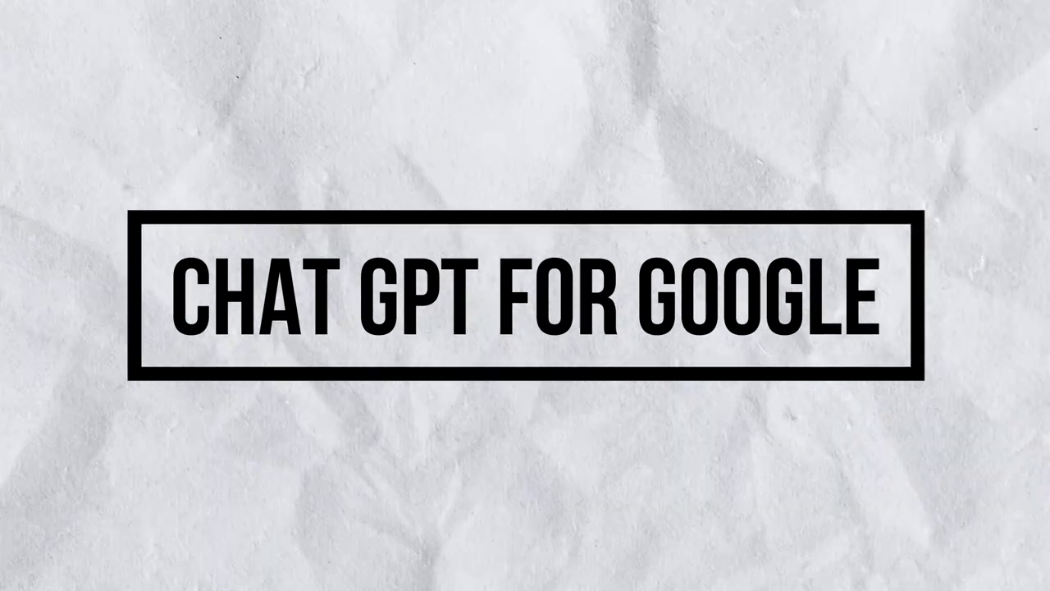
# Place the cursor in the Google search box on the new tab page.
pyautogui.click(468, 321)
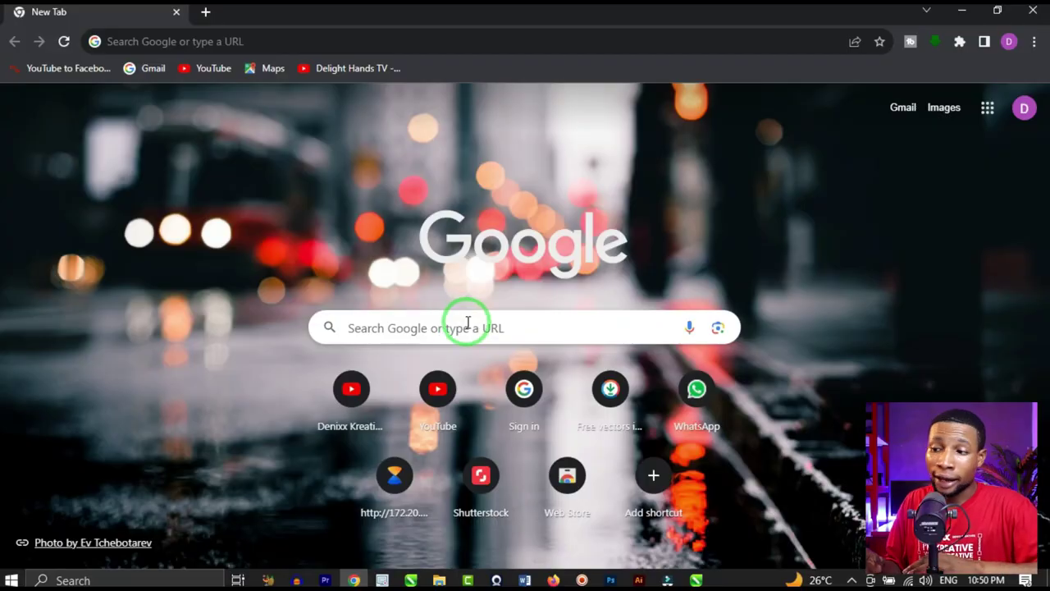
# Search 'fried rice recipe' and scroll ChatGPT's side-panel recipe with ingredients and 12 steps.
pyautogui.write('fried rice rec')
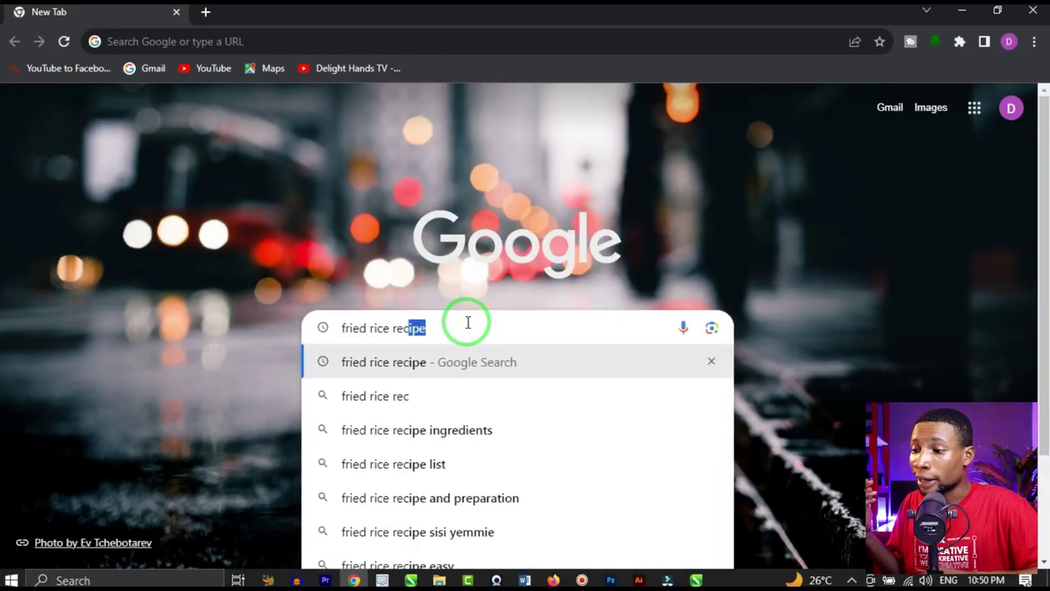
pyautogui.press('Return')
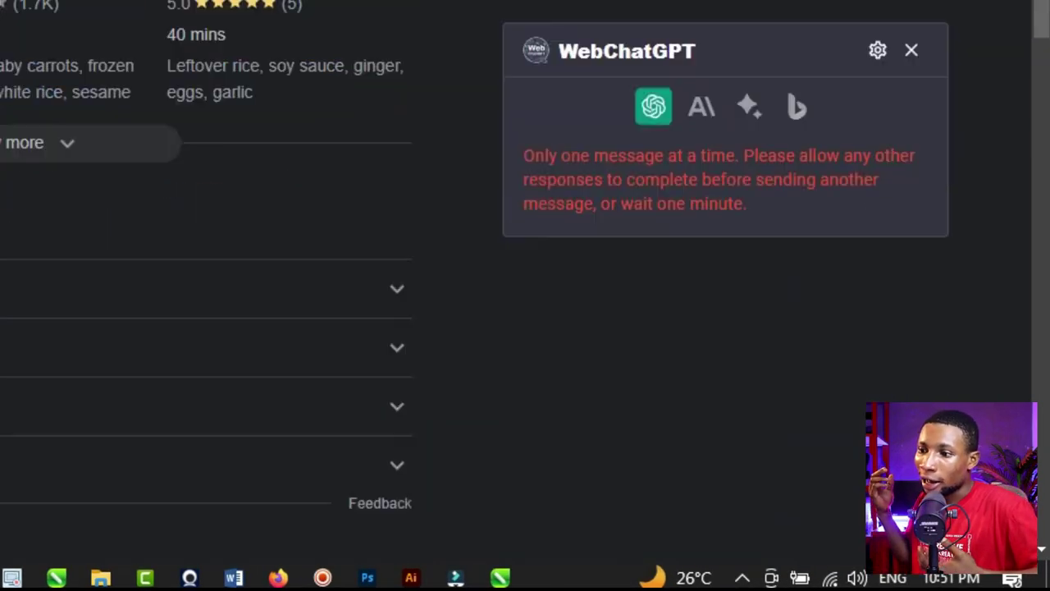
pyautogui.scroll(-1, 205, 278)
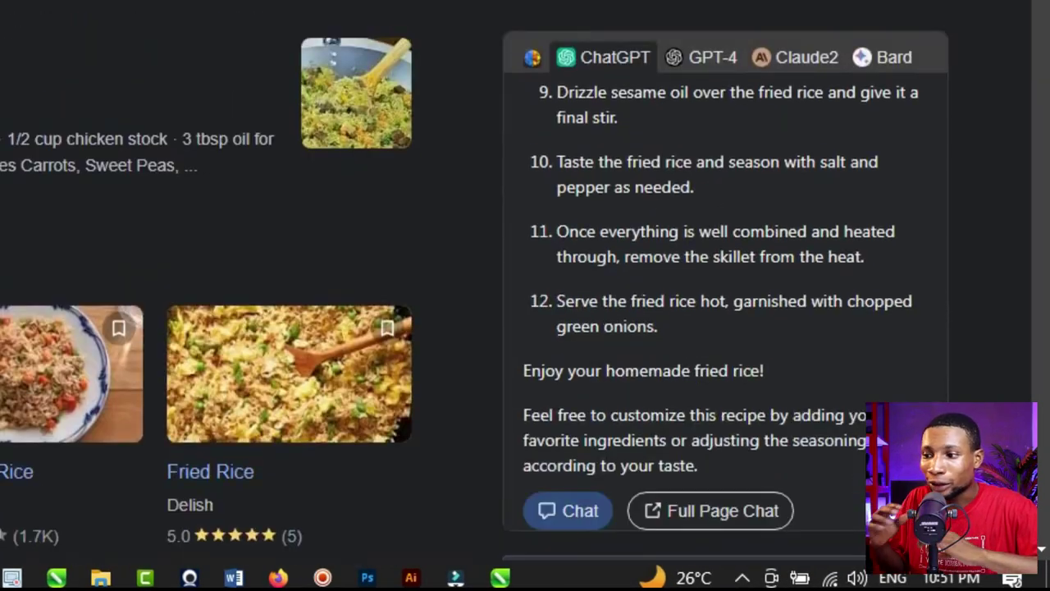
pyautogui.scroll(-1, 680, 235)
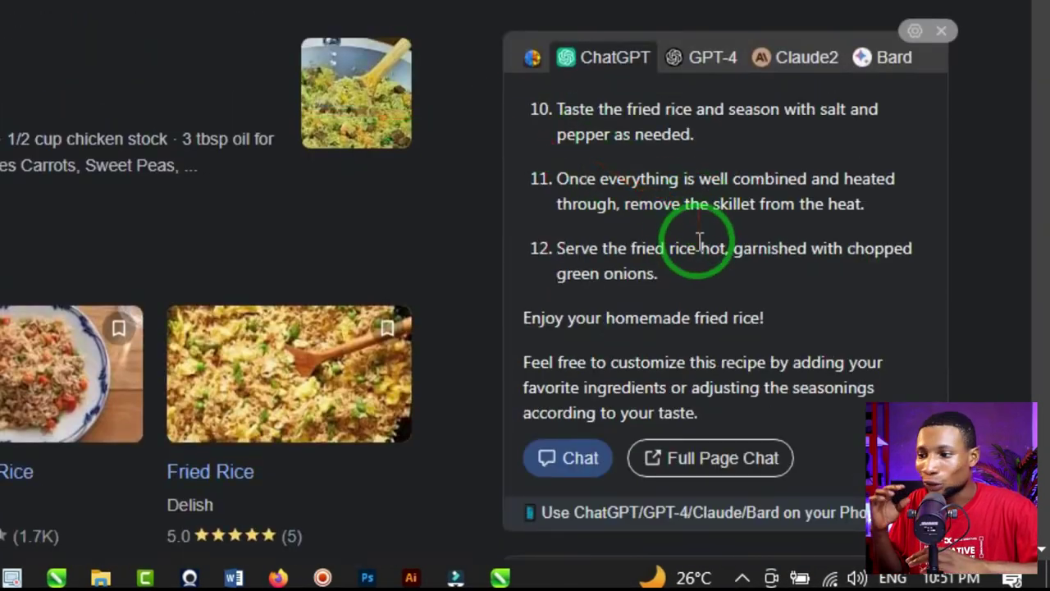
pyautogui.scroll(15, 713, 238)
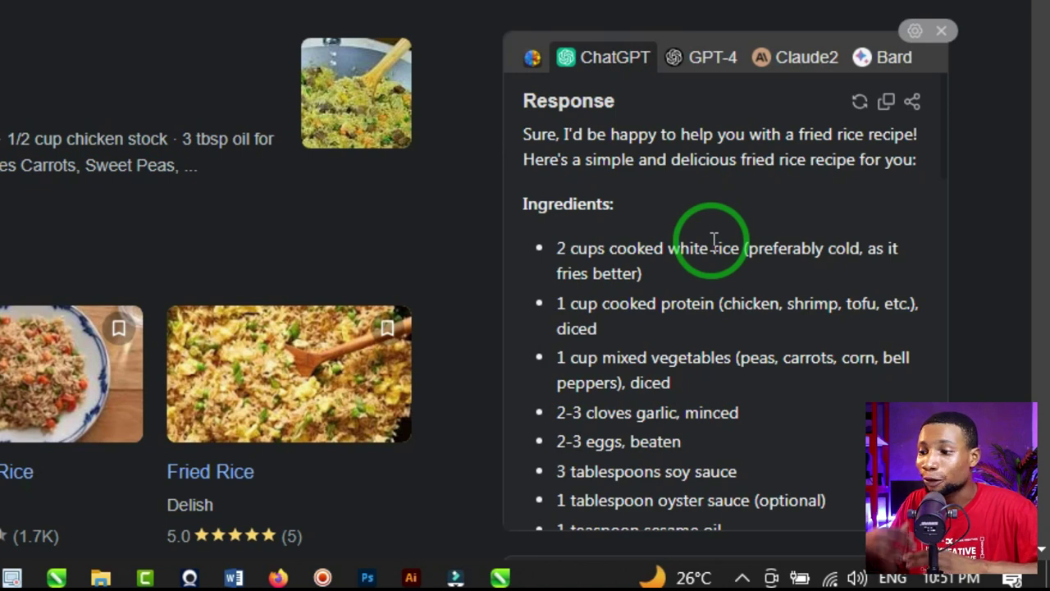
pyautogui.scroll(-6, 623, 164)
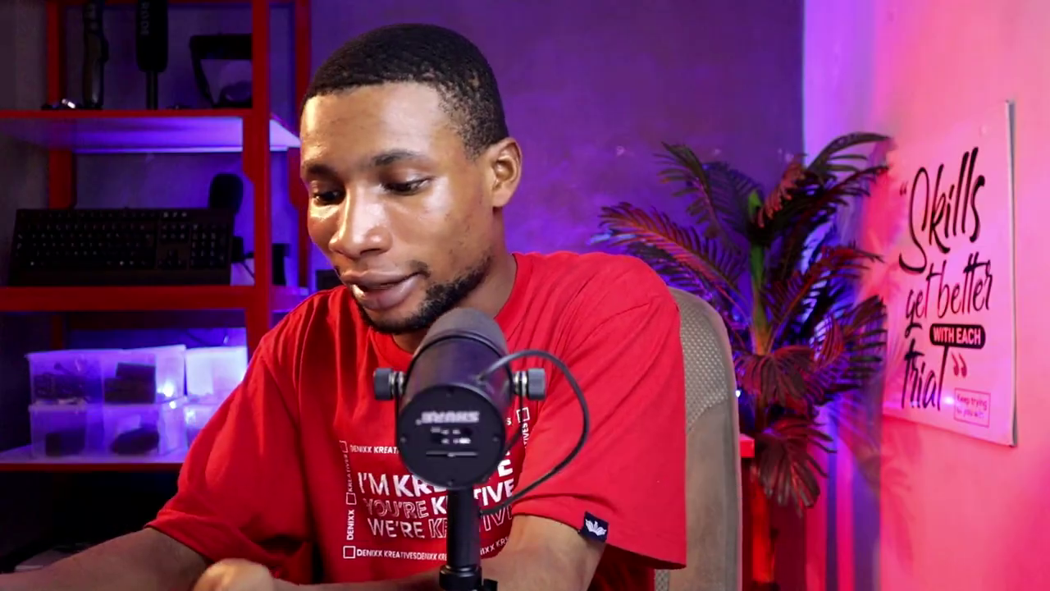
# Search 'fried rice recipe' again and scroll through ChatGPT's ingredients and instructions beside the results.
pyautogui.click(468, 322)
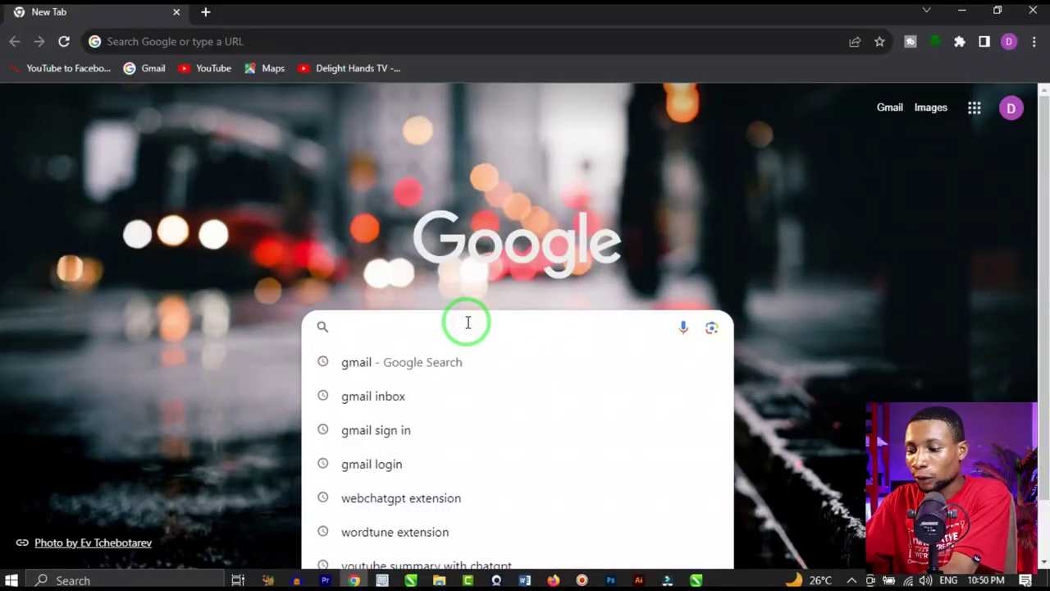
pyautogui.write('fried')
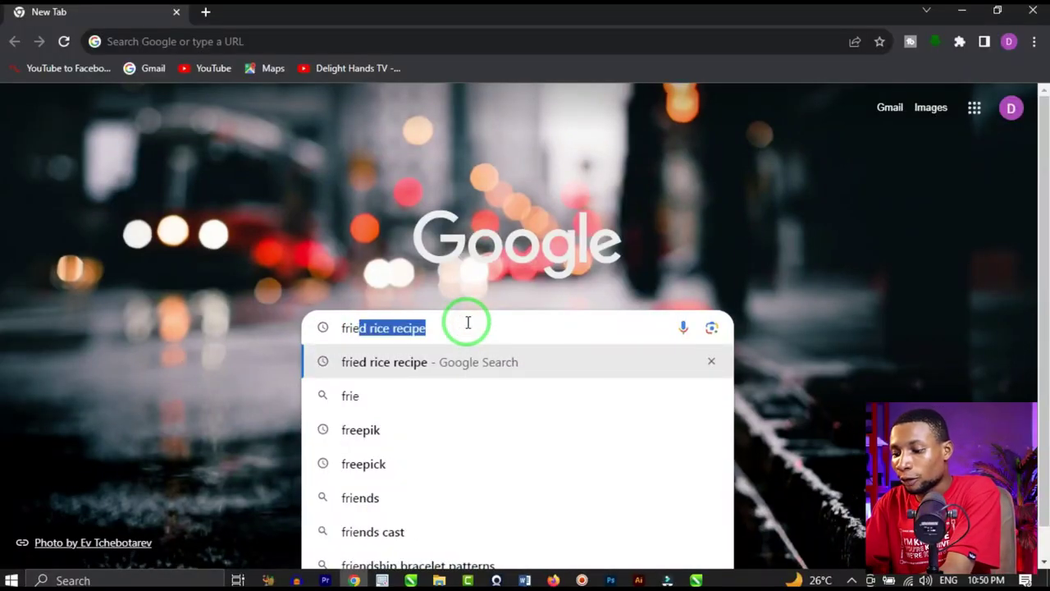
pyautogui.write(' rice rec')
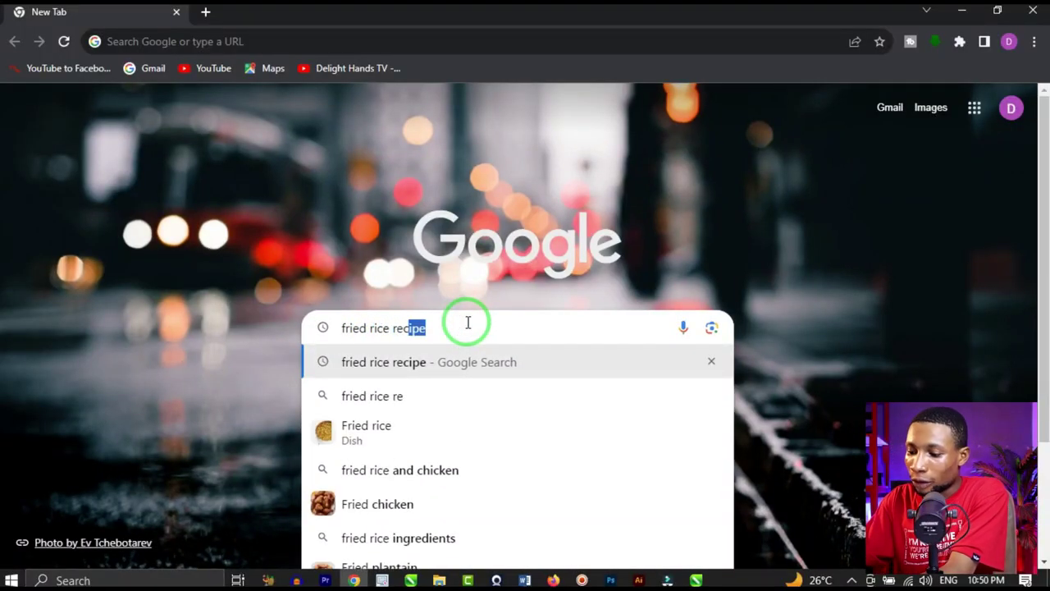
pyautogui.write('ipe')
pyautogui.press('Return')
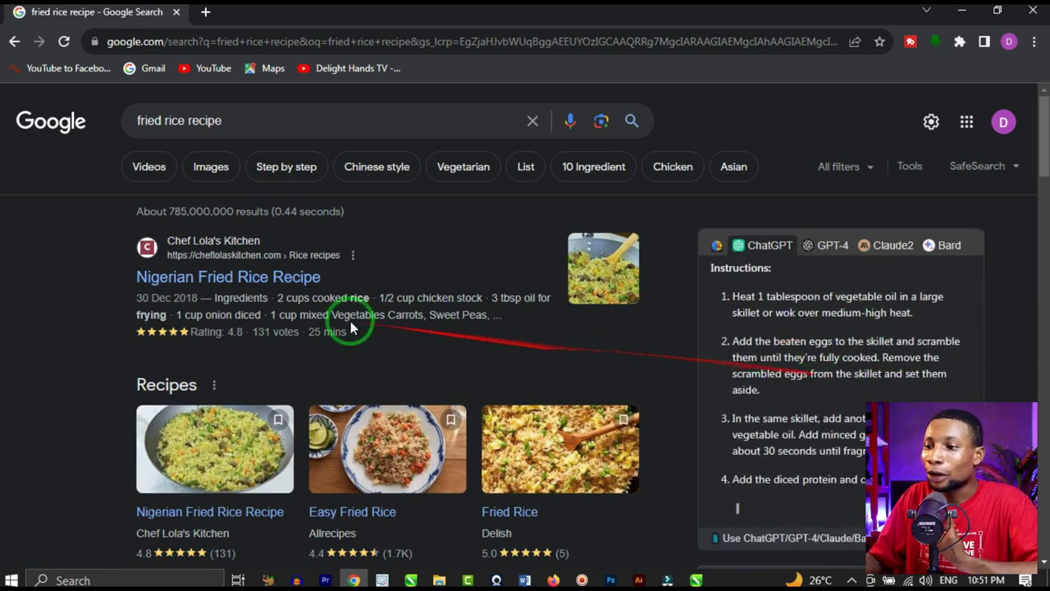
pyautogui.scroll(-3, 347, 324)
pyautogui.scroll(-4, 319, 293)
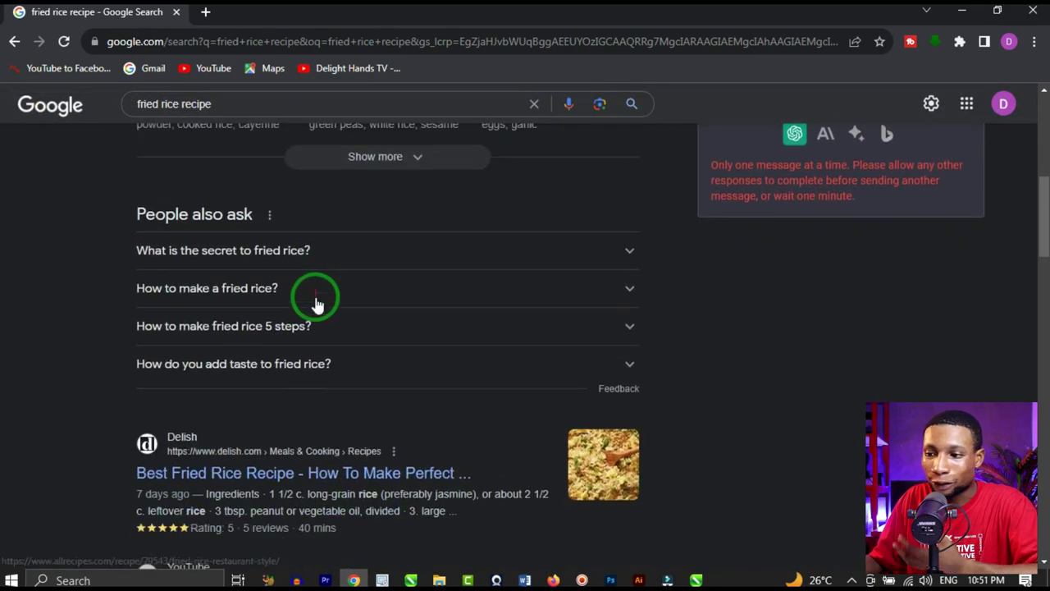
pyautogui.scroll(5, 316, 303)
pyautogui.scroll(3, 326, 300)
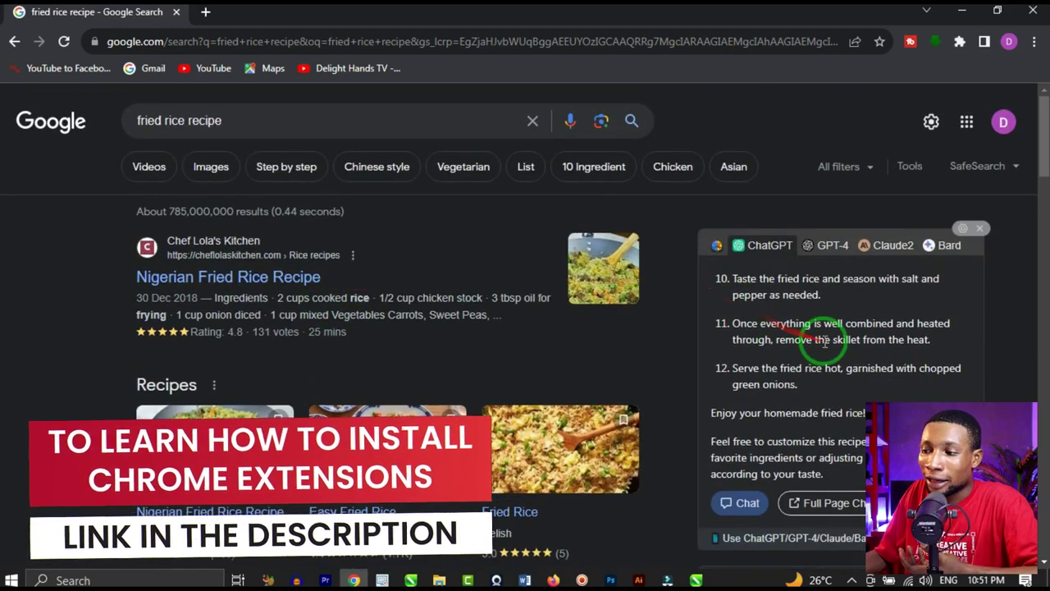
pyautogui.scroll(10, 831, 365)
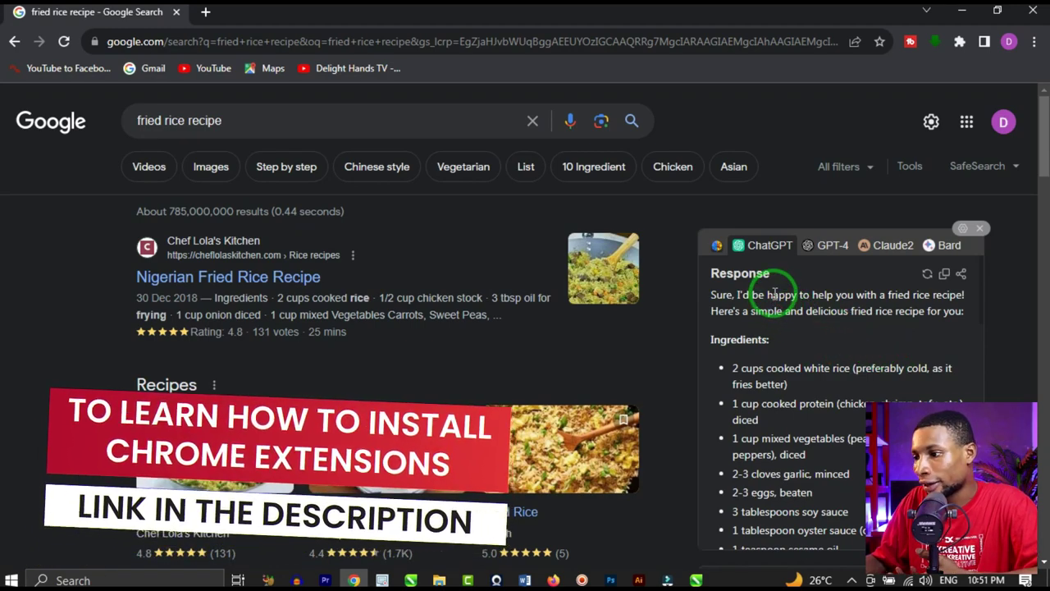
pyautogui.scroll(-1, 776, 310)
pyautogui.scroll(-3, 781, 316)
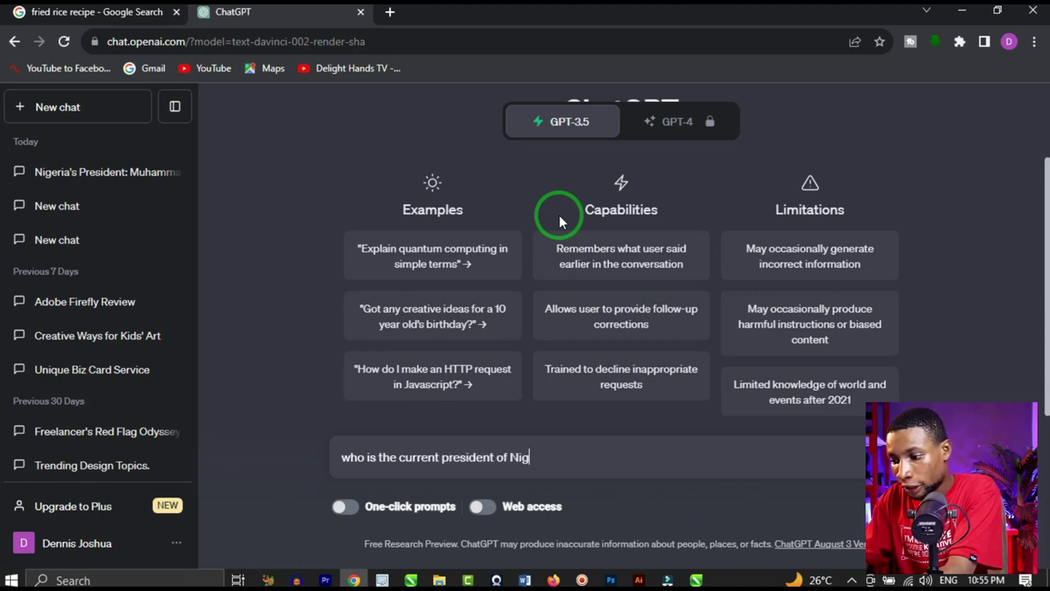
# Send the 'who is the current president of Nigeria' question to ChatGPT.
pyautogui.press('Return')
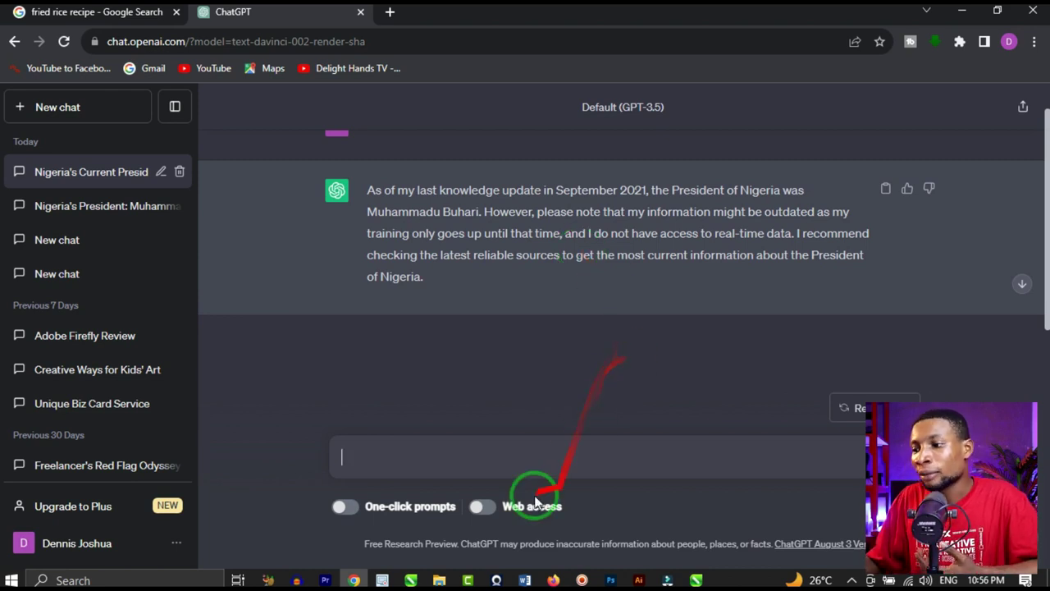
# Turn on ChatGPT web access and begin typing 'who' in a new message.
pyautogui.click(492, 509)
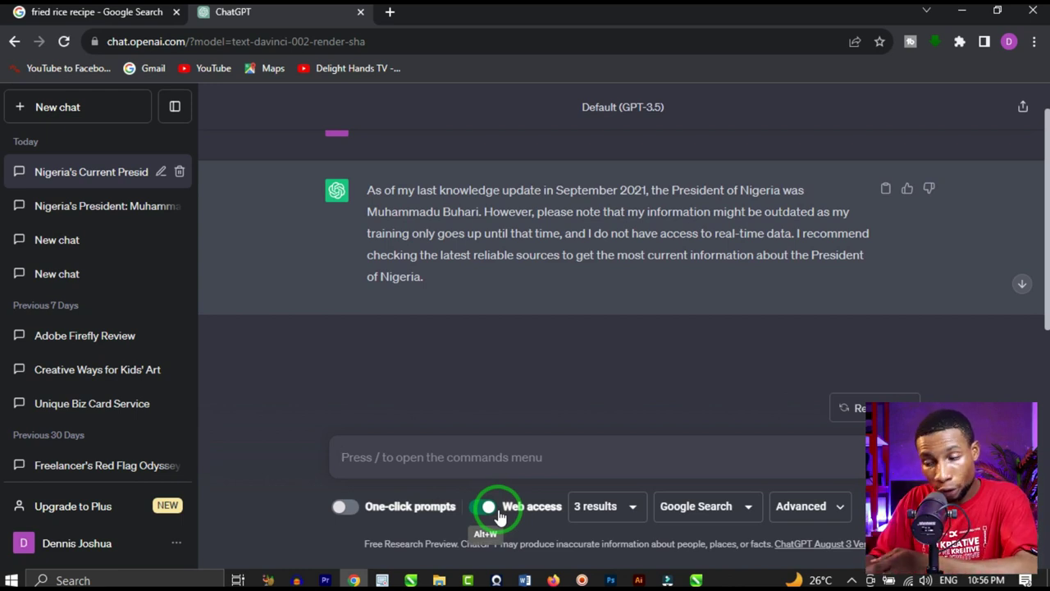
pyautogui.click(493, 510)
pyautogui.click(496, 509)
pyautogui.click(491, 461)
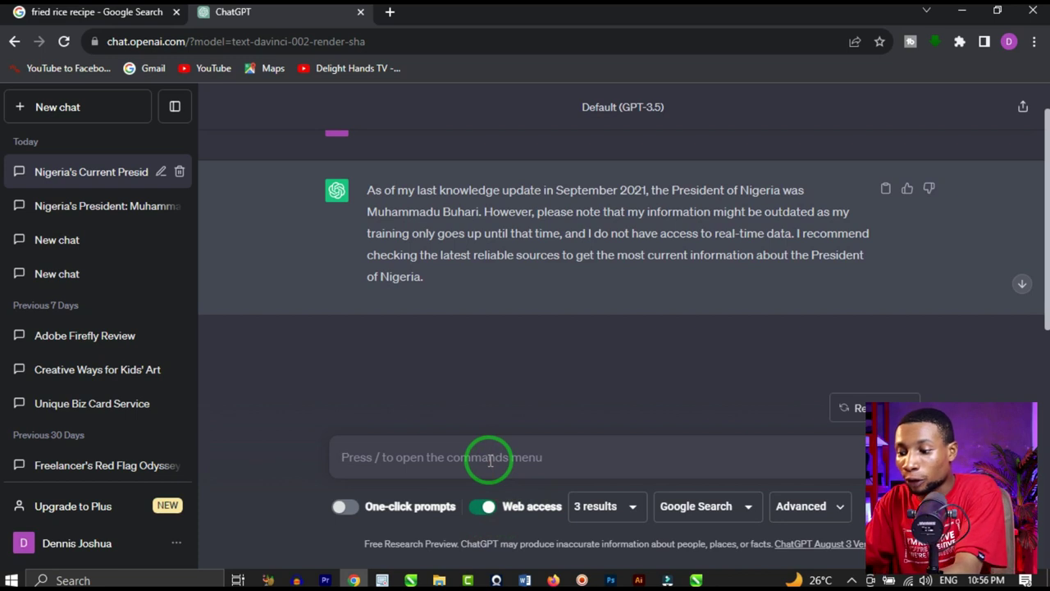
pyautogui.write('who')
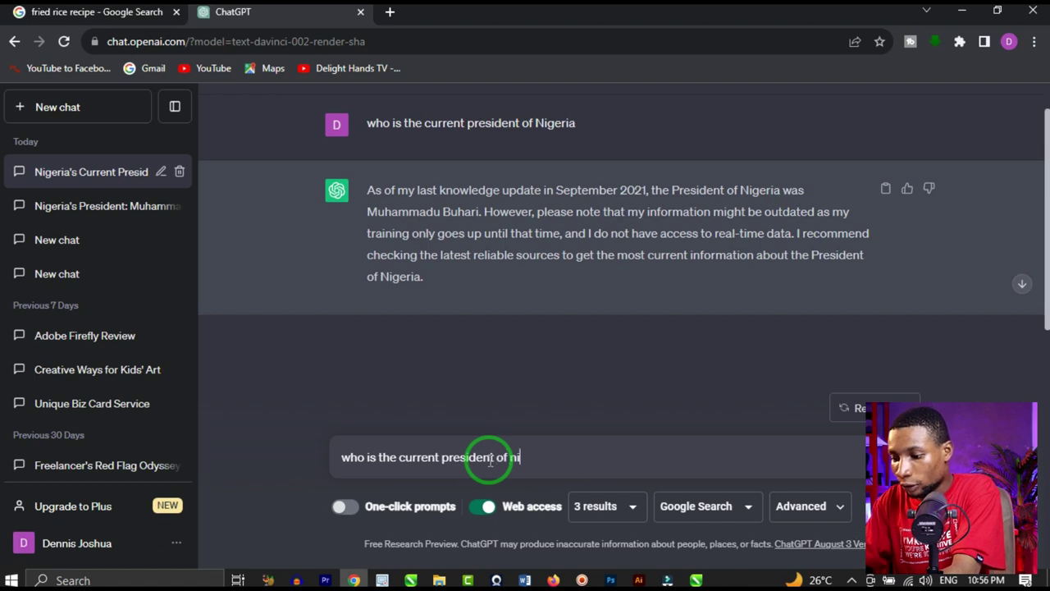
# Send the Nigeria president question with web access and scroll the Bola Tinubu answer.
pyautogui.write('is the current president of ni')
pyautogui.press('Return')
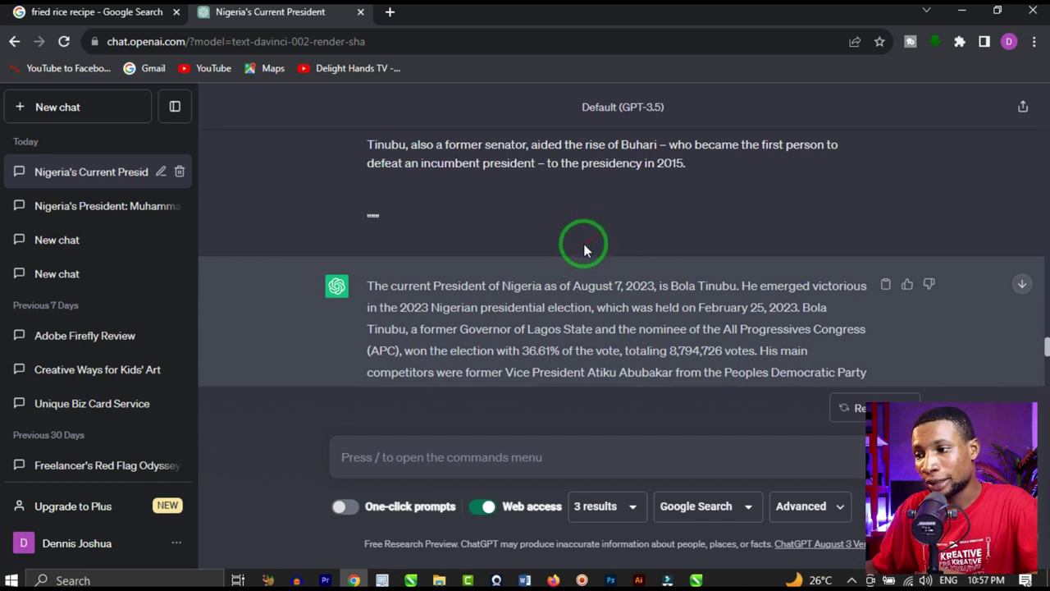
pyautogui.scroll(-1, 582, 241)
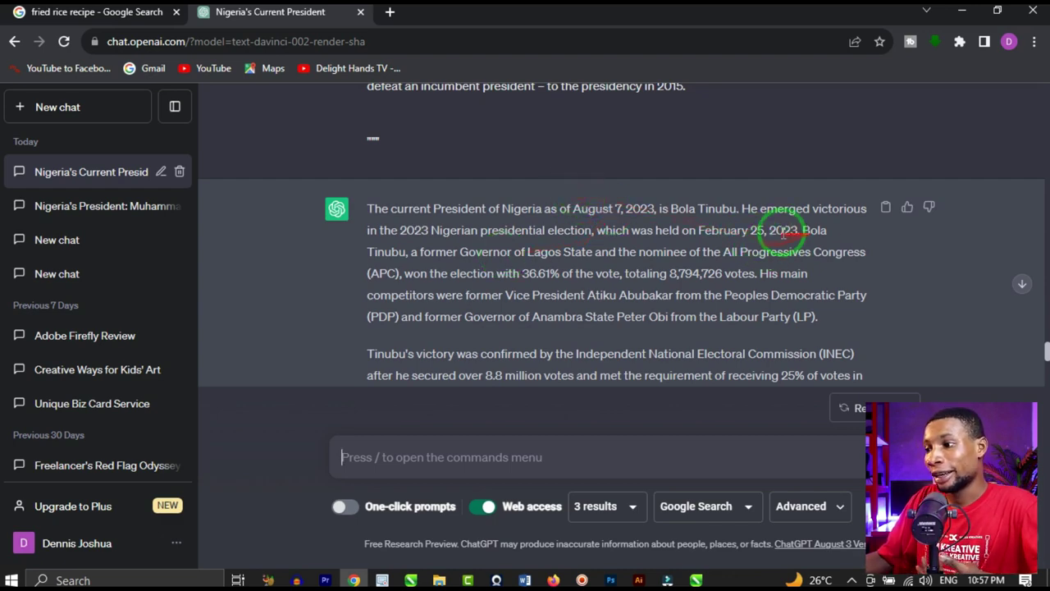
pyautogui.scroll(-2, 739, 238)
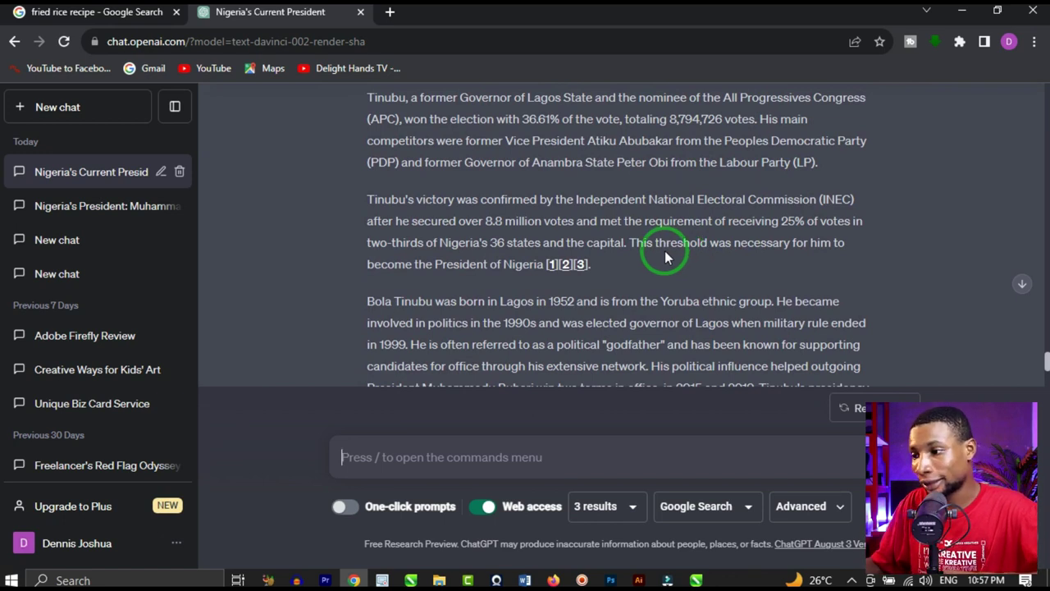
pyautogui.scroll(-3, 656, 251)
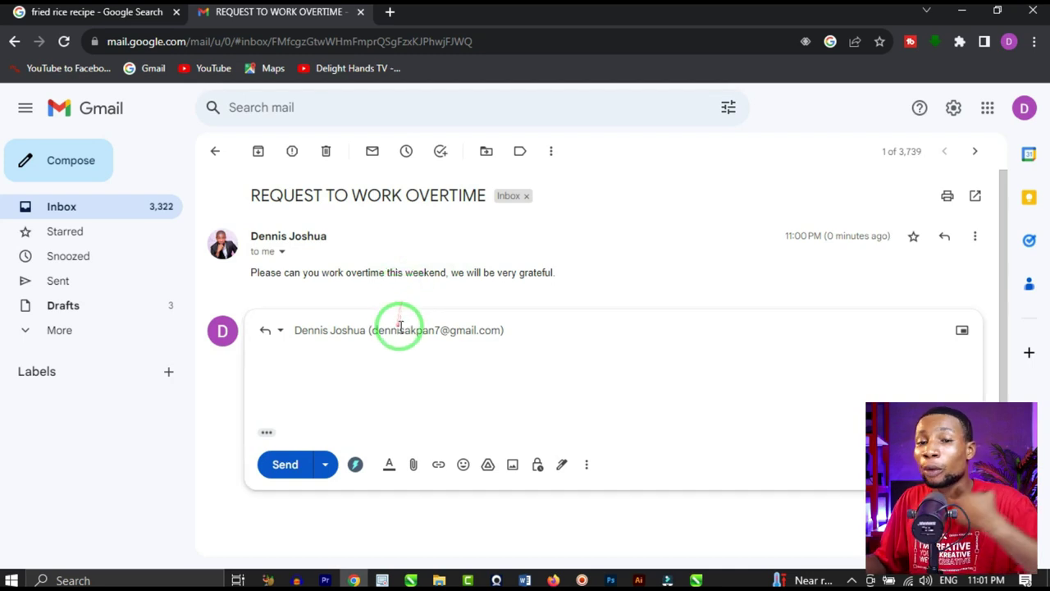
# Open the ChatGPT Writer extension from the reply toolbar beside Send.
pyautogui.moveTo(401, 328)
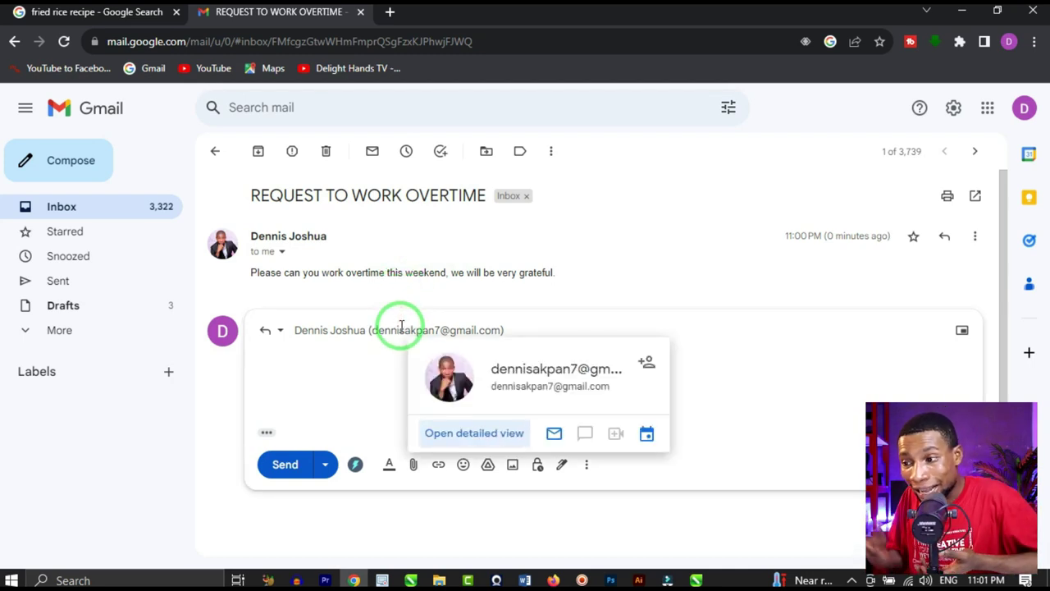
pyautogui.click(356, 466)
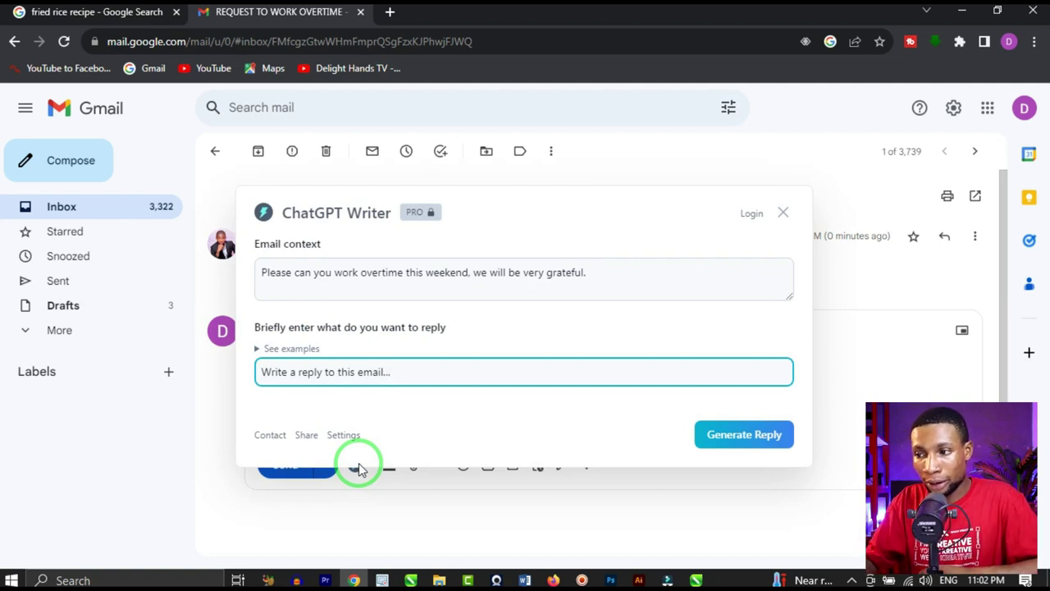
# Paste the weekend-overtime decline prompt, generate the reply, and insert it into the email.
pyautogui.write('Reply that I will be engaged this weekend')
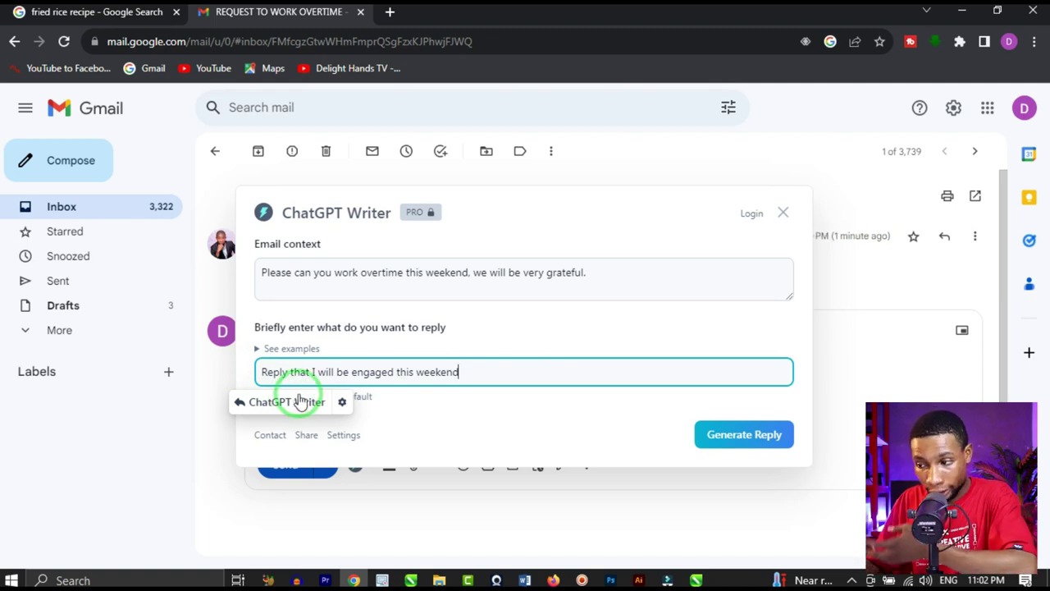
pyautogui.click(720, 435)
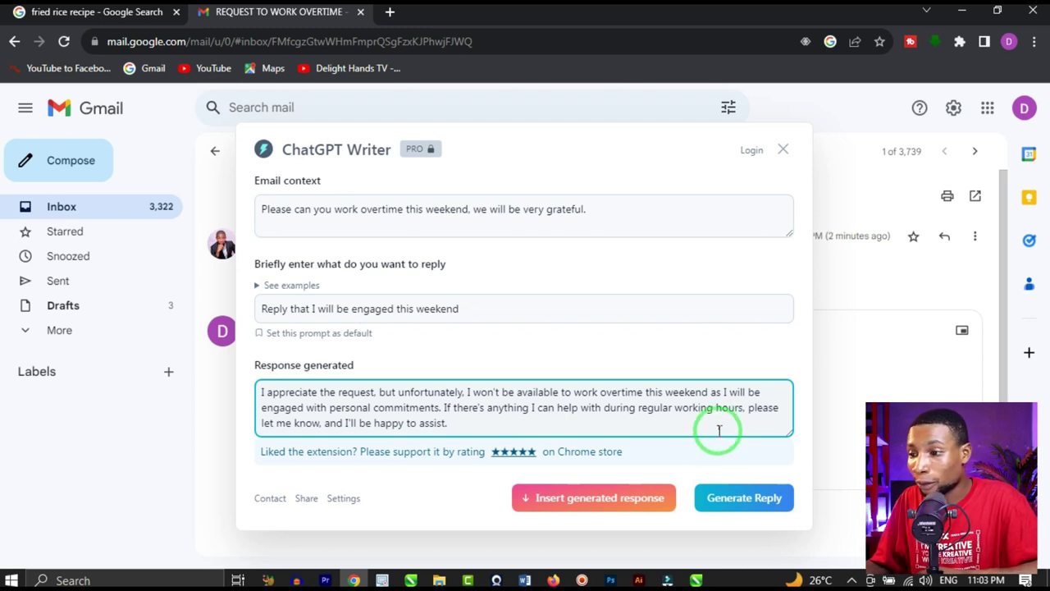
pyautogui.click(606, 500)
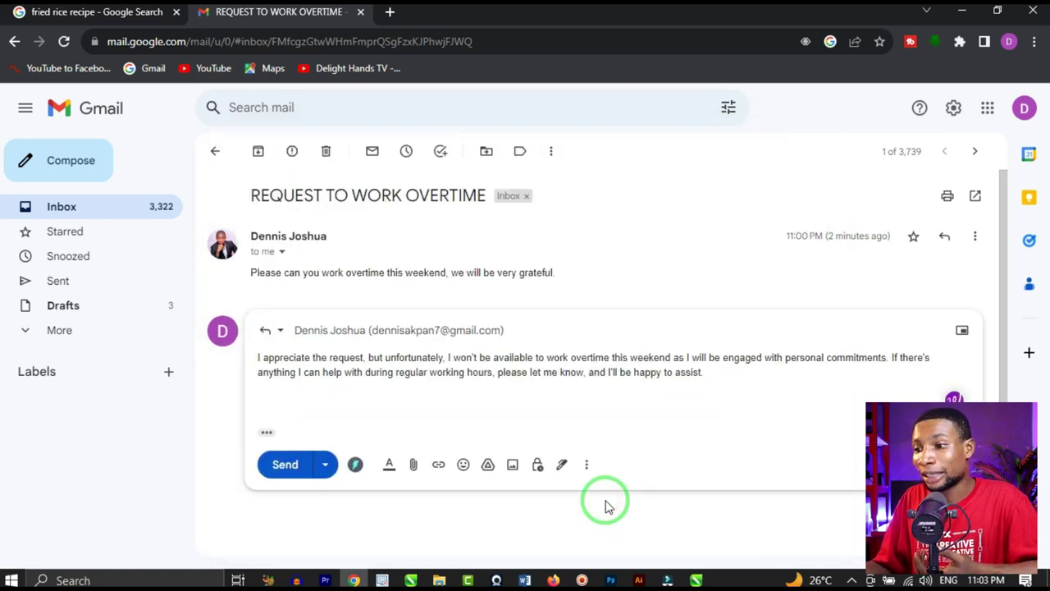
# Send the AI-written reply declining the overtime request.
pyautogui.click(287, 471)
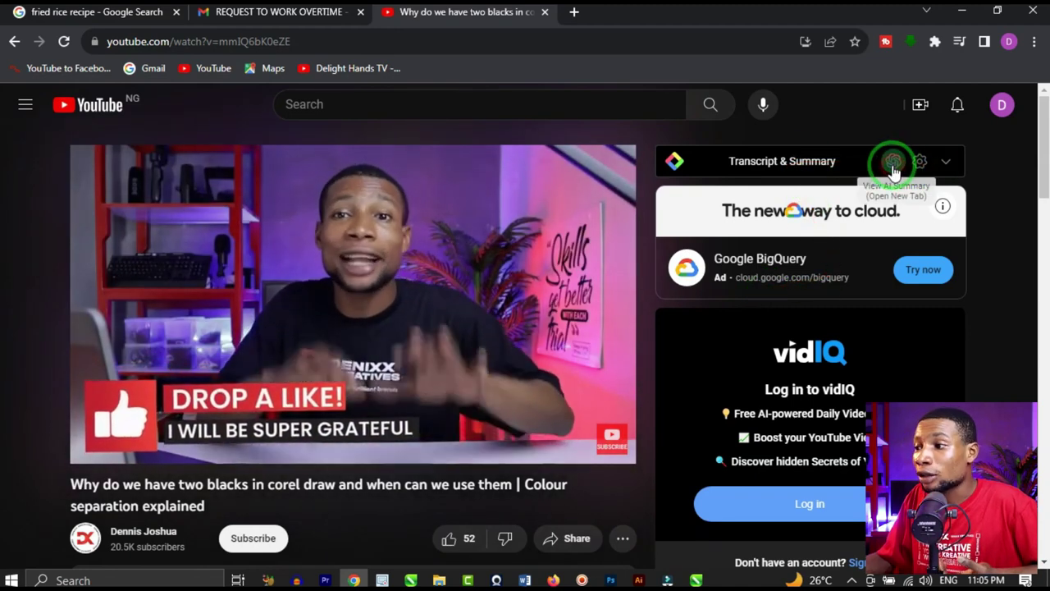
# Run View AI Summary on the CorelDraw video and scroll ChatGPT's bulleted transcript summary.
pyautogui.click(893, 164)
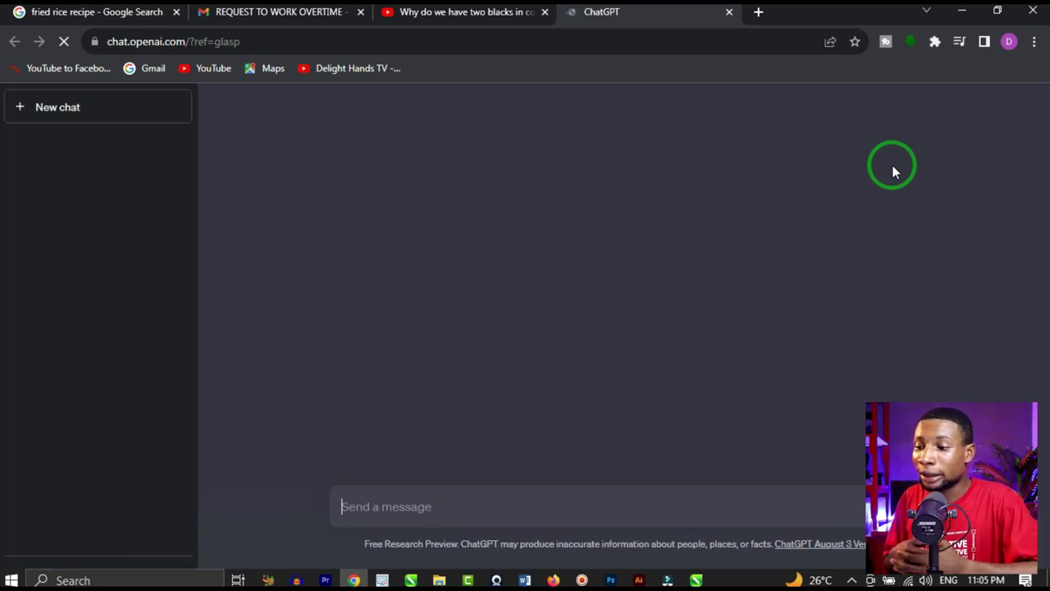
pyautogui.scroll(6, 601, 308)
pyautogui.scroll(-4, 541, 305)
pyautogui.scroll(-10, 541, 306)
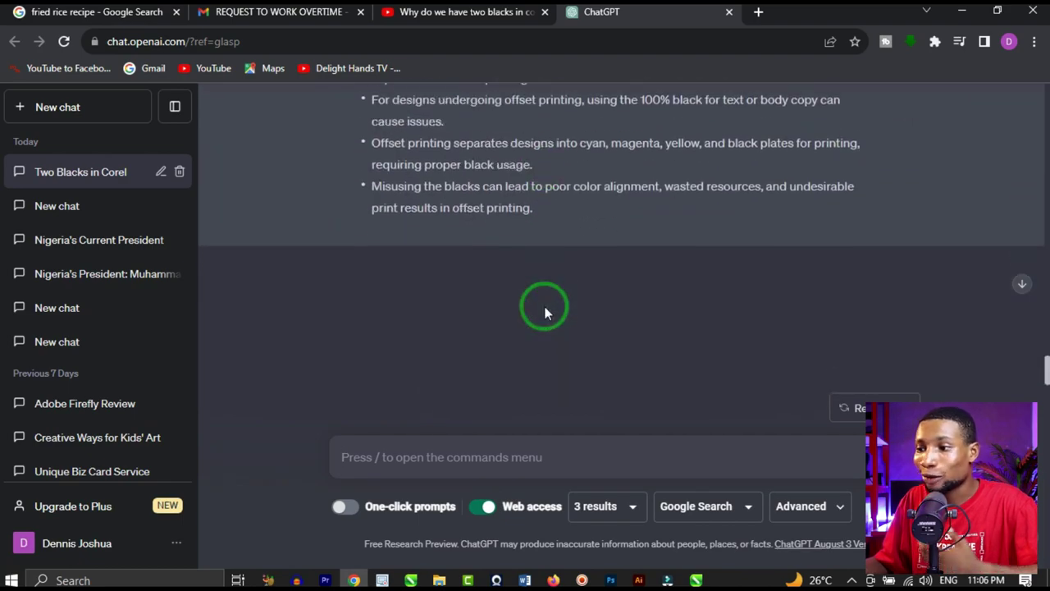
pyautogui.scroll(4, 544, 312)
pyautogui.scroll(-2, 553, 311)
pyautogui.scroll(-2, 555, 280)
pyautogui.scroll(8, 514, 206)
pyautogui.scroll(-10, 520, 221)
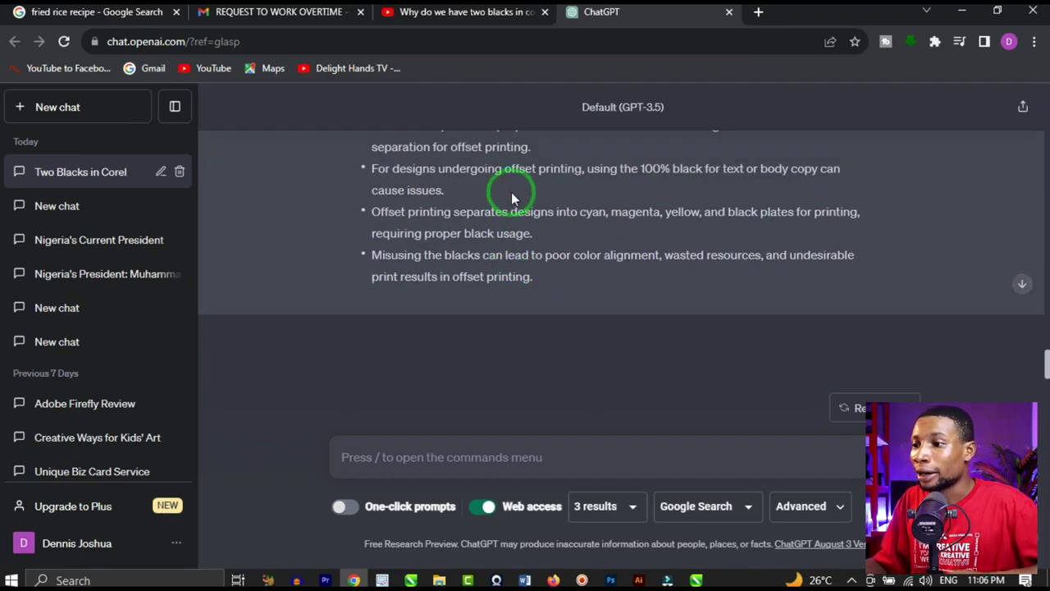
pyautogui.scroll(1, 511, 192)
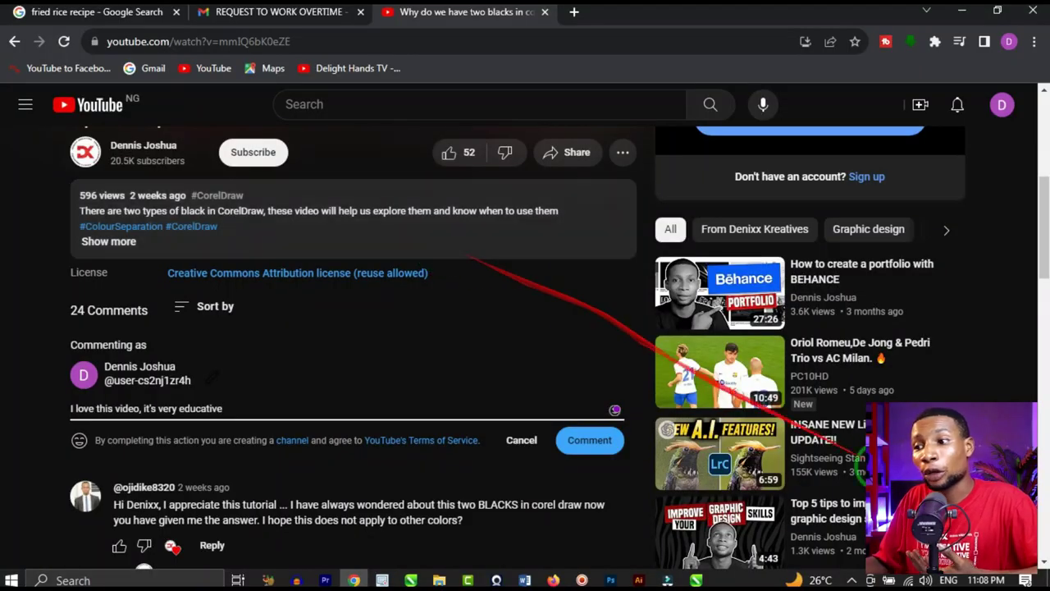
# Select the drafted comment "I love this video, it's very educative" and request Wordtune rewrite suggestions.
pyautogui.scroll(5, 577, 435)
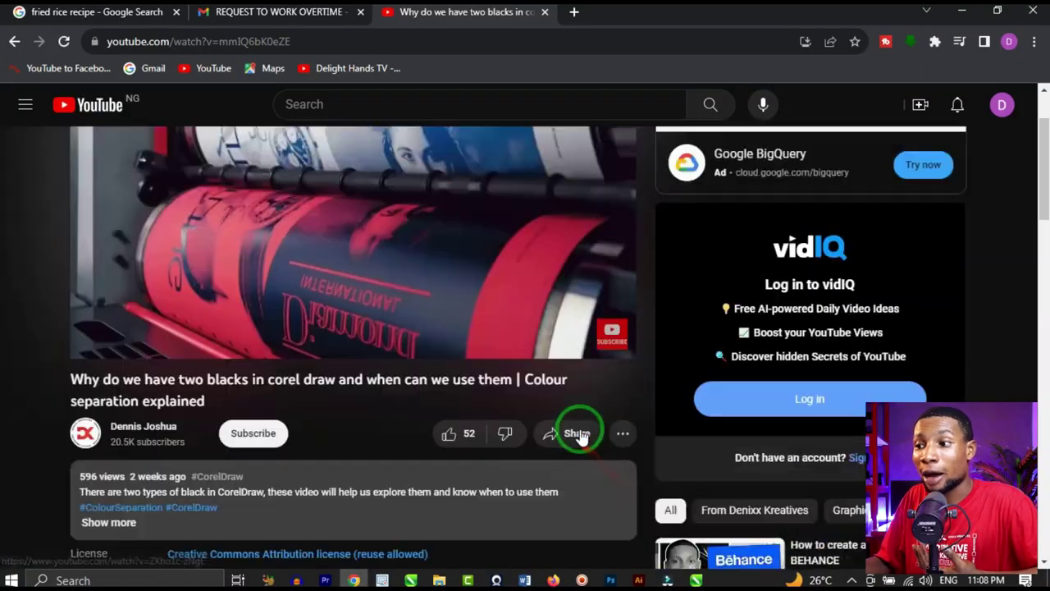
pyautogui.scroll(-5, 508, 402)
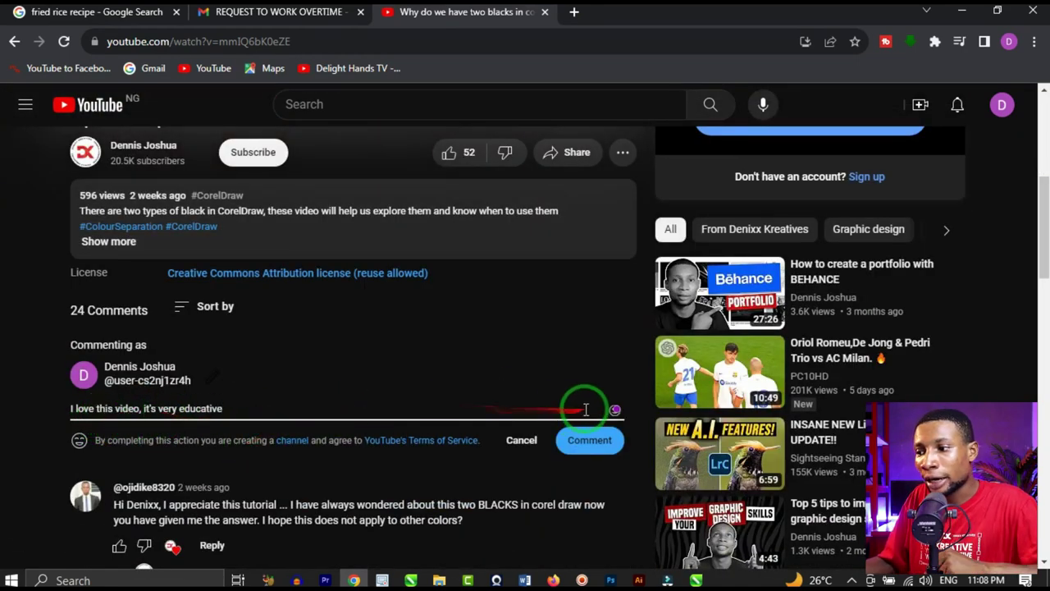
pyautogui.click(610, 410)
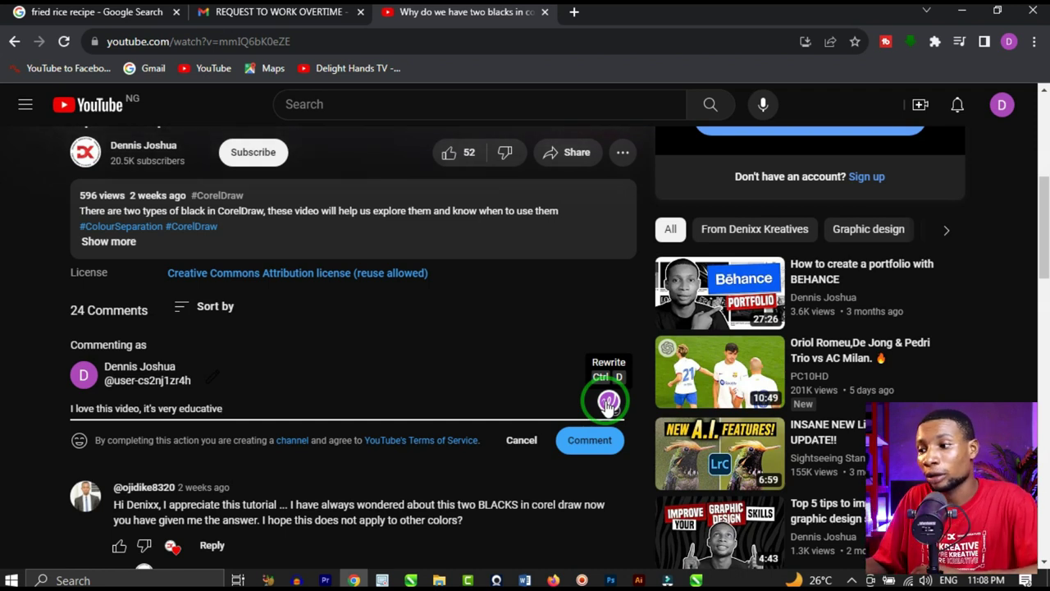
pyautogui.click(607, 402)
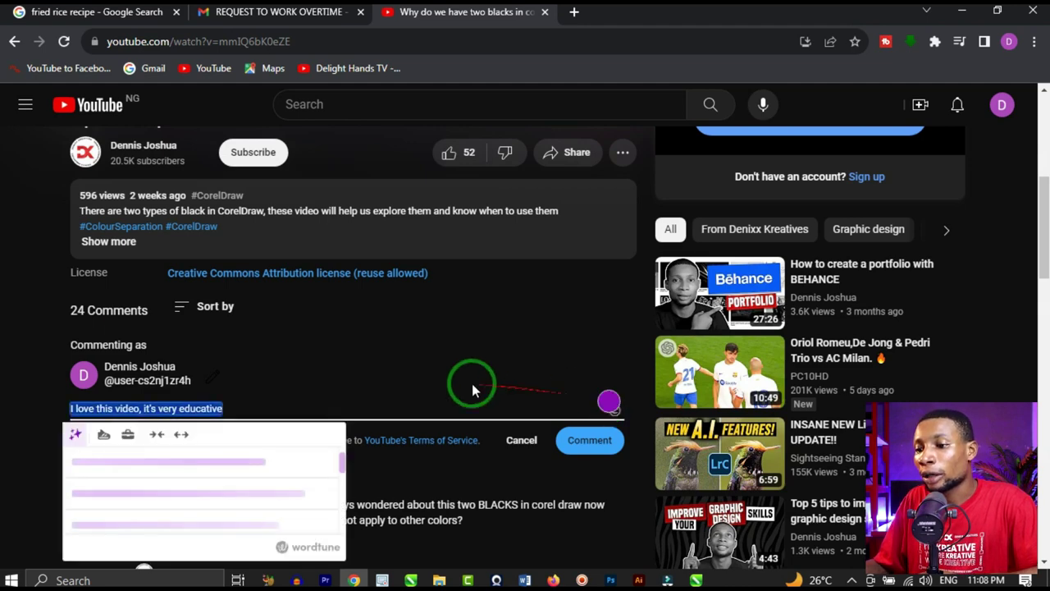
pyautogui.scroll(-2, 263, 450)
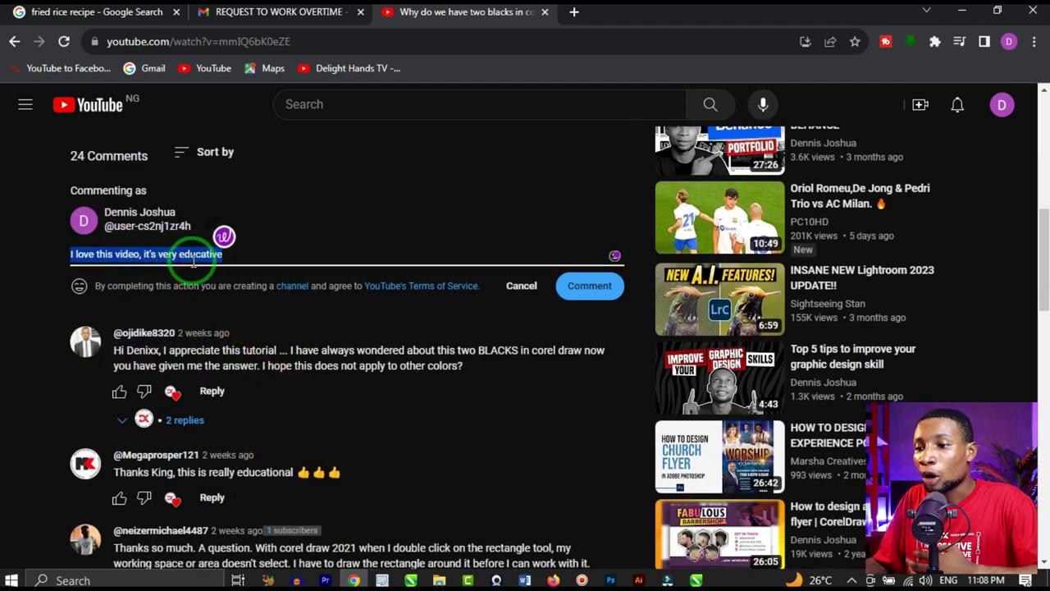
pyautogui.click(609, 247)
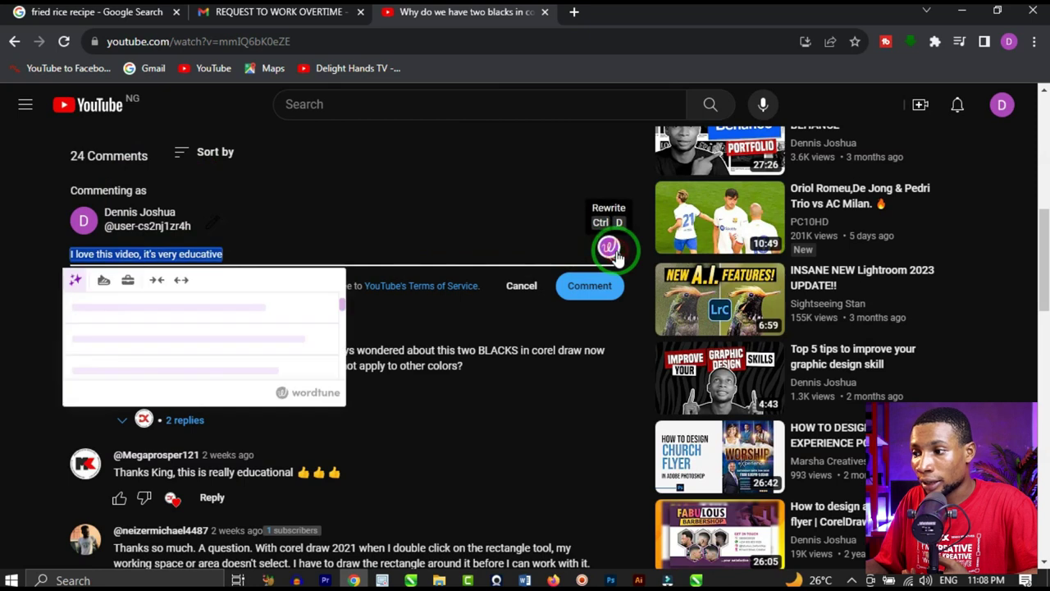